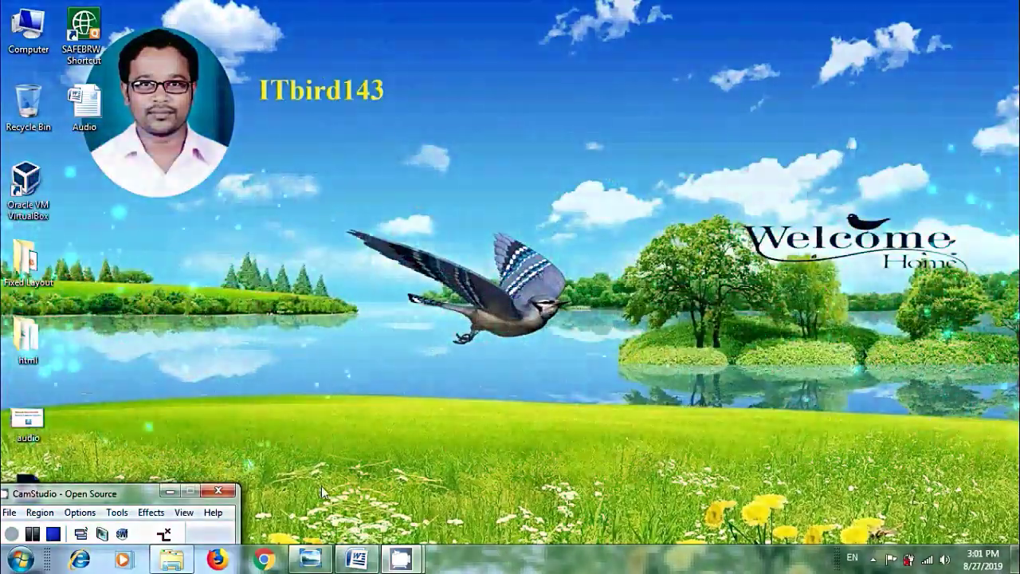
Bring up the 'audio' title image 'Inserting Audio and Video files' in Windows Photo Viewer
key(alt+Tab)
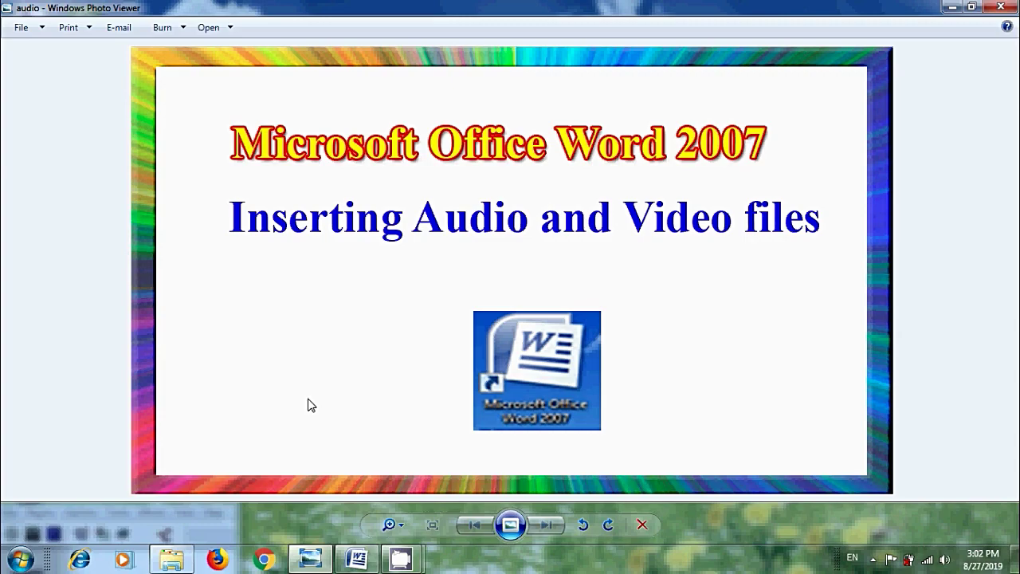
Drag Vapor.mp3 from the E:\0000 folder onto the blank line under the Audio heading
click(357, 559)
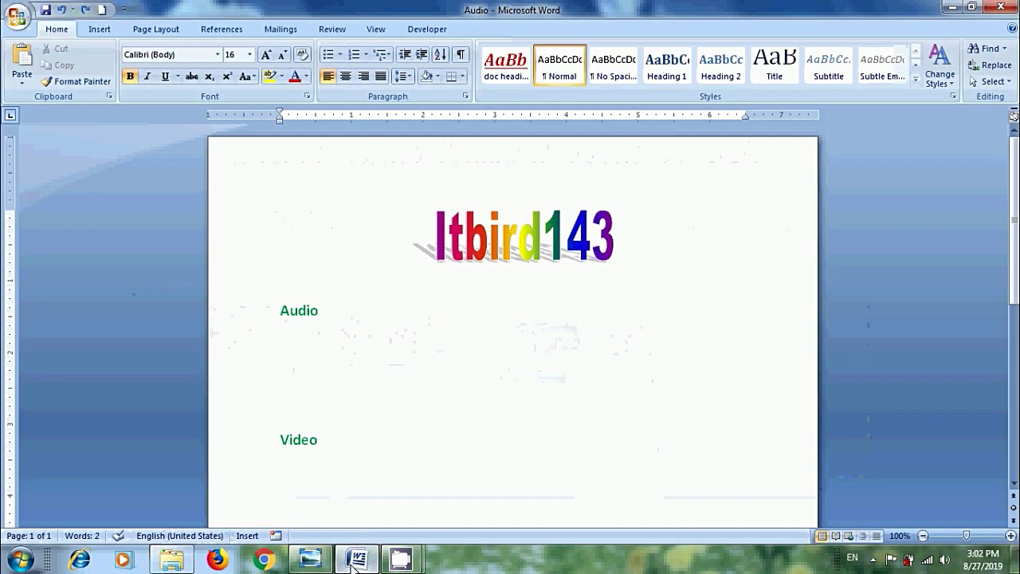
click(177, 562)
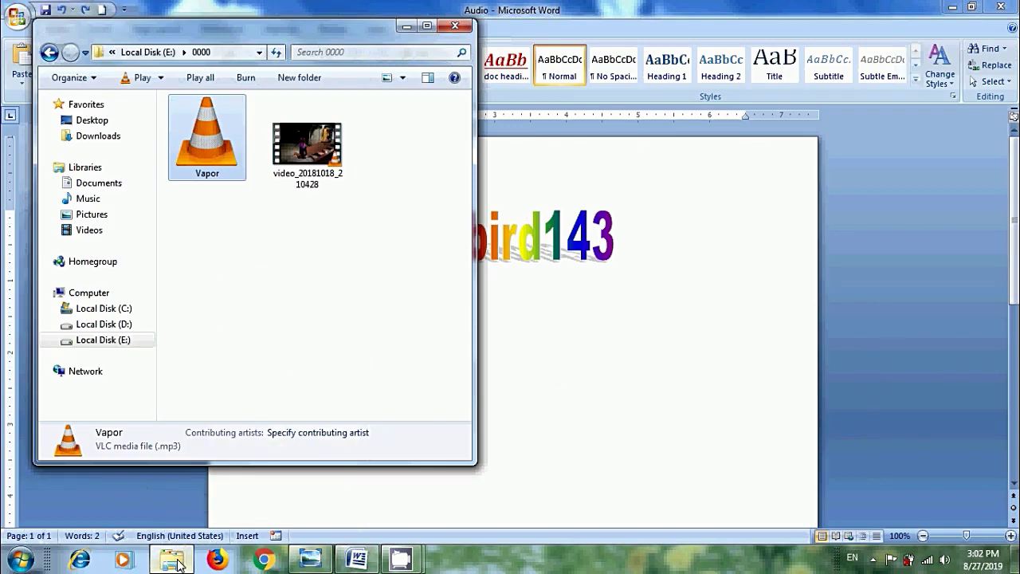
click(177, 561)
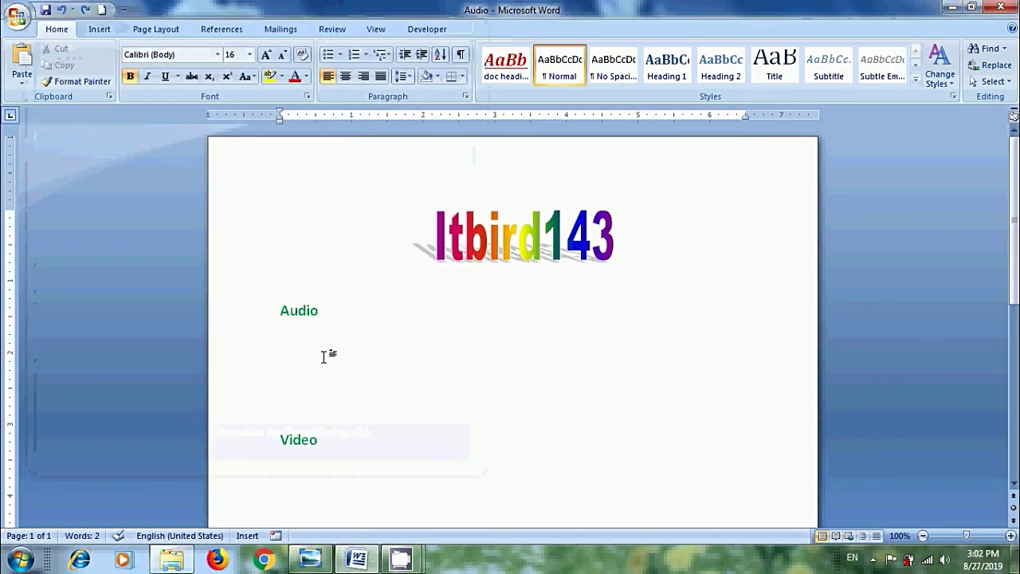
click(173, 561)
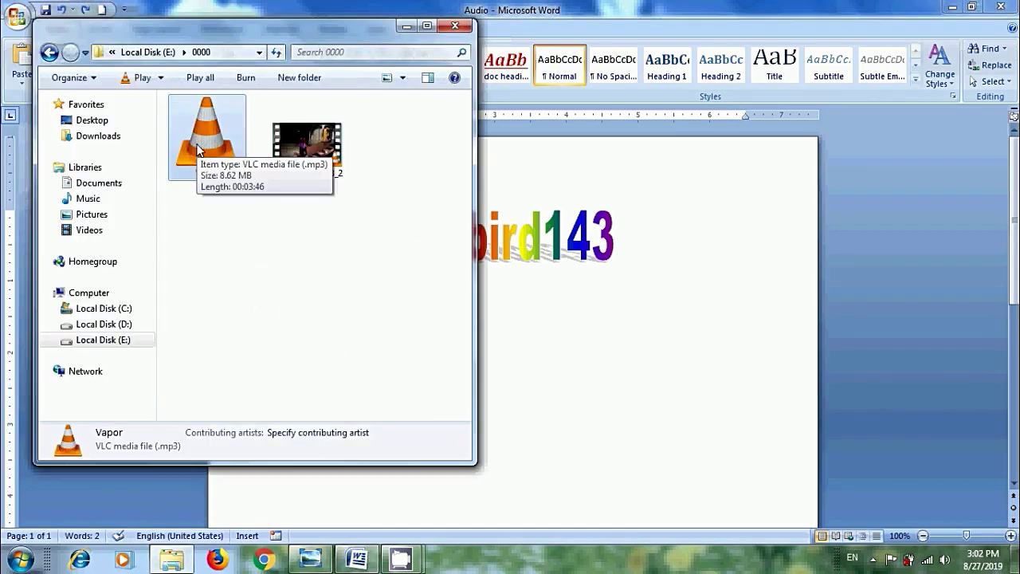
drag(198, 150, 534, 370)
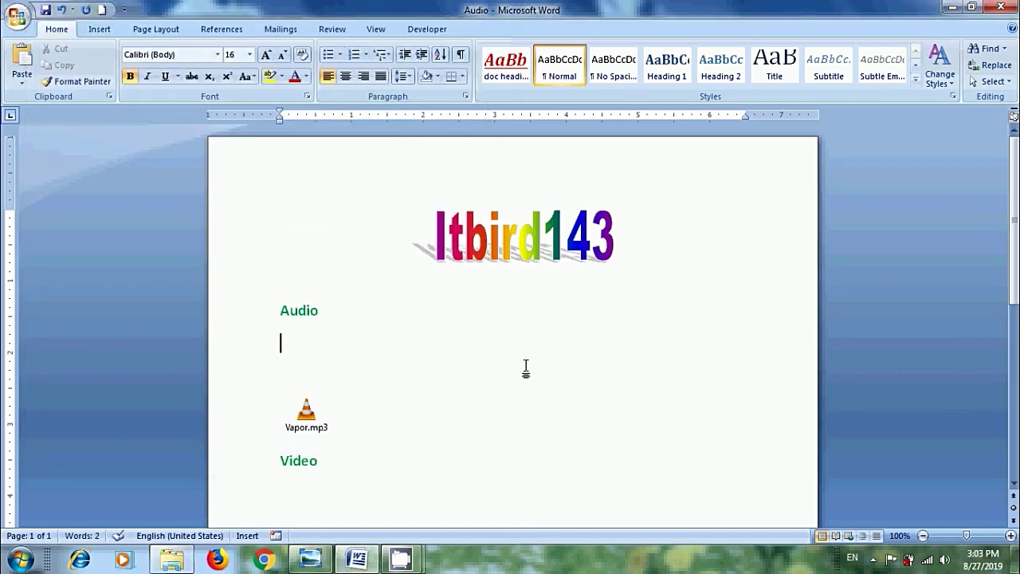
Embed video_20181018_210428.mp4 on a new line below Video and play it in VLC
click(327, 467)
key(Return)
click(172, 561)
click(303, 150)
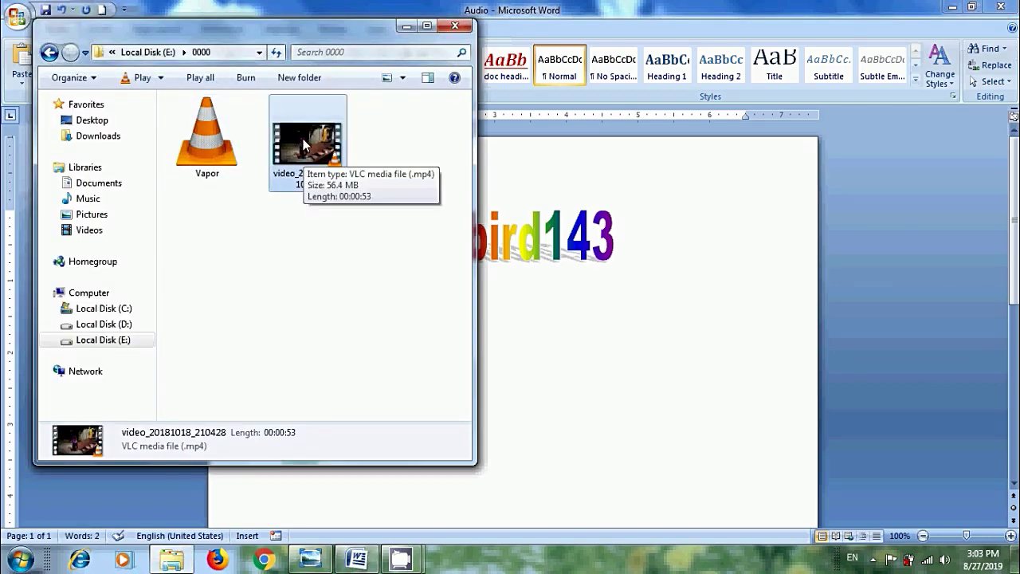
drag(303, 139, 558, 405)
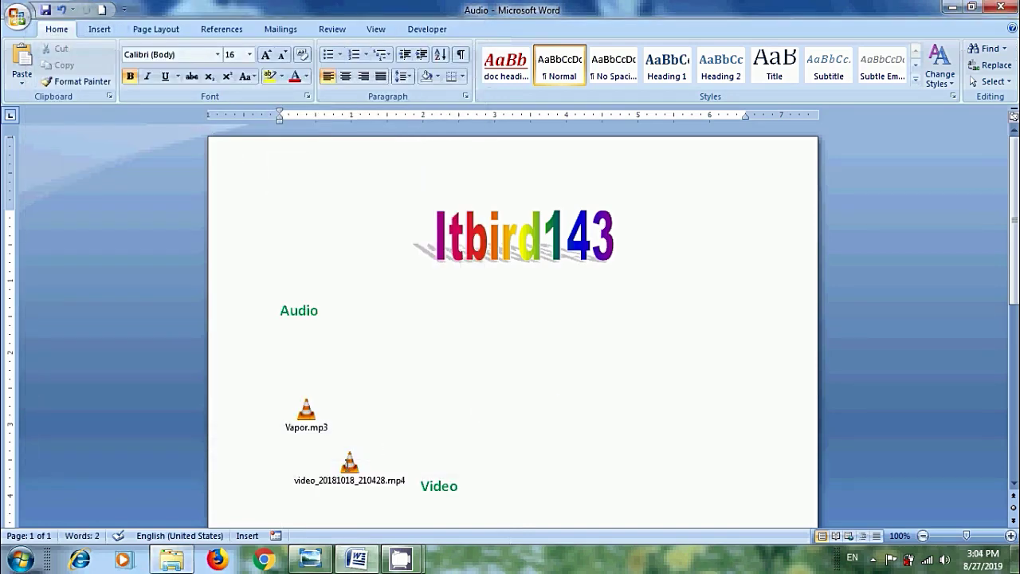
double_click(349, 464)
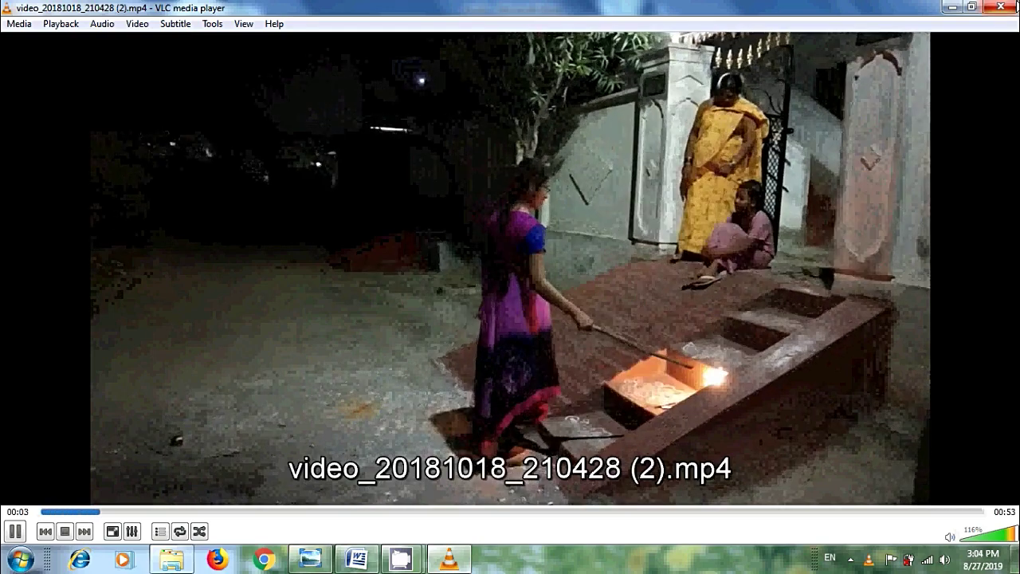
Close the video, play the embedded Vapor.mp3 in VLC, close it, and return under Audio
key(alt+F4)
click(309, 410)
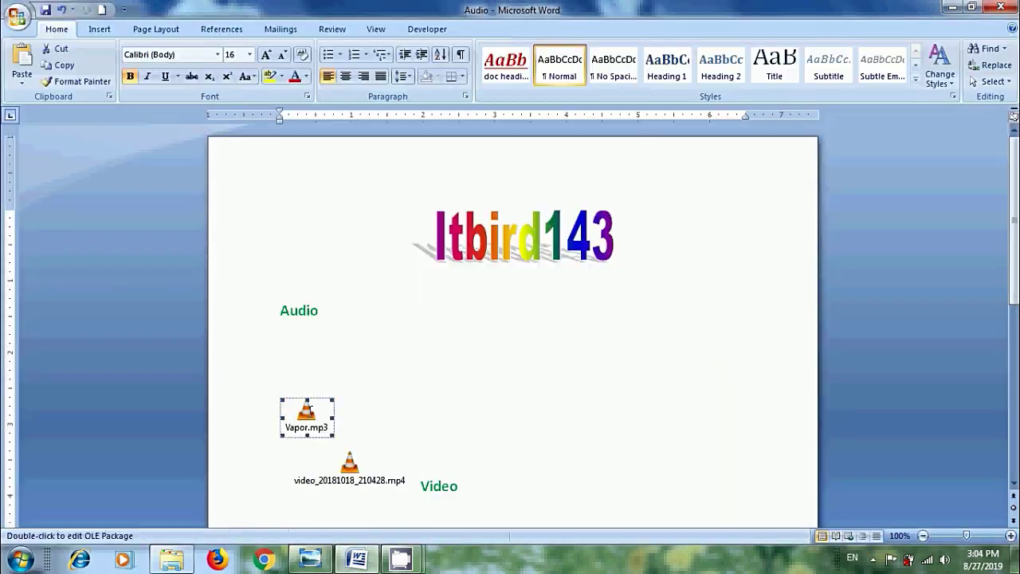
double_click(307, 411)
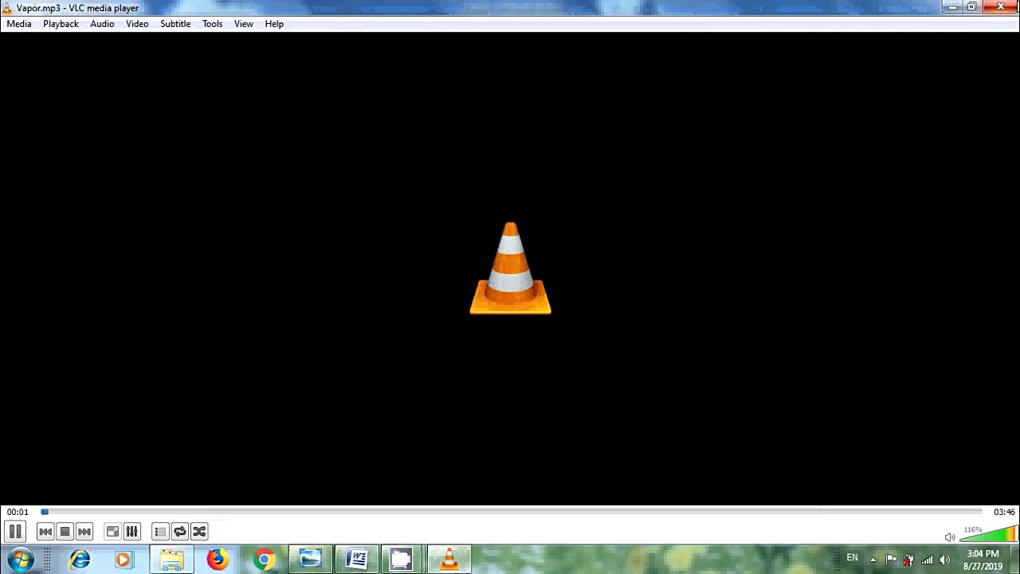
click(1000, 7)
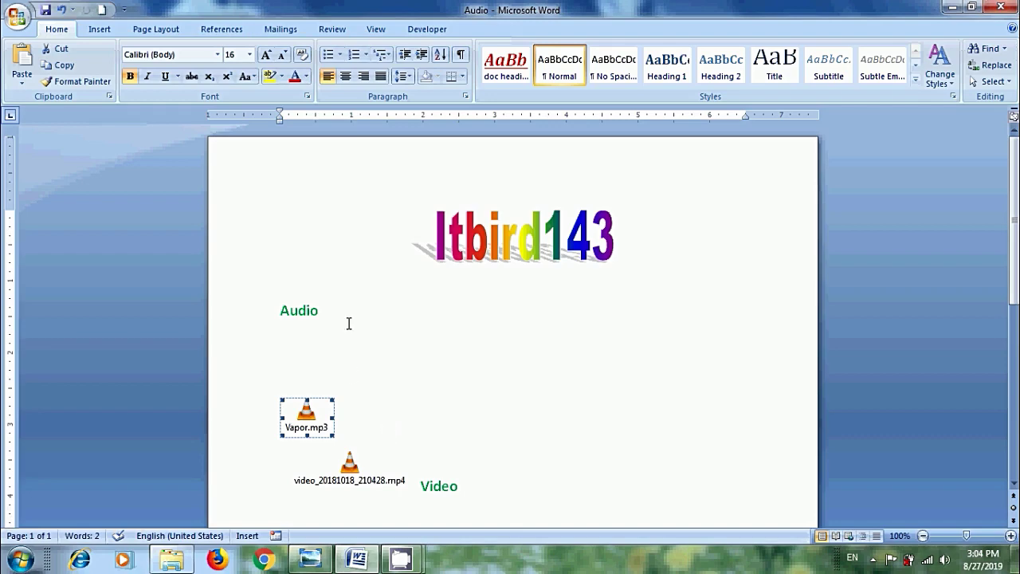
click(294, 331)
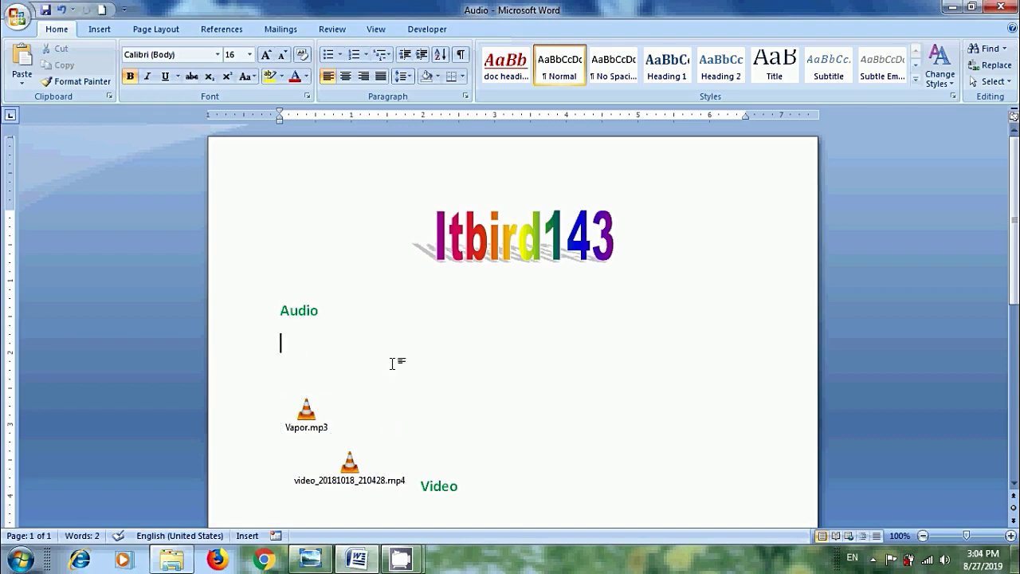
click(101, 29)
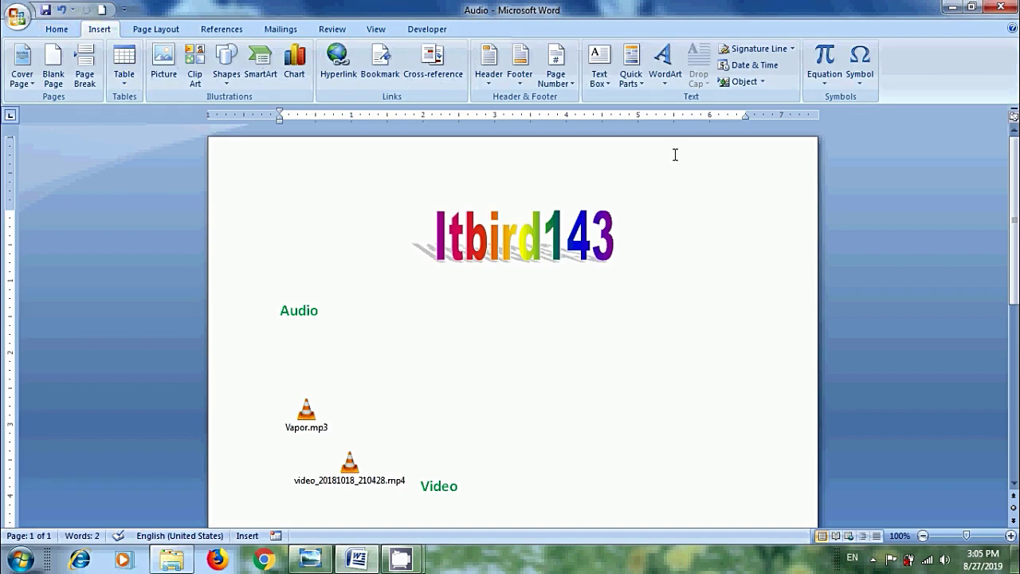
Choose E:\0000\Vapor.mp3 as the file on the Object dialog's Create from File tab
click(762, 82)
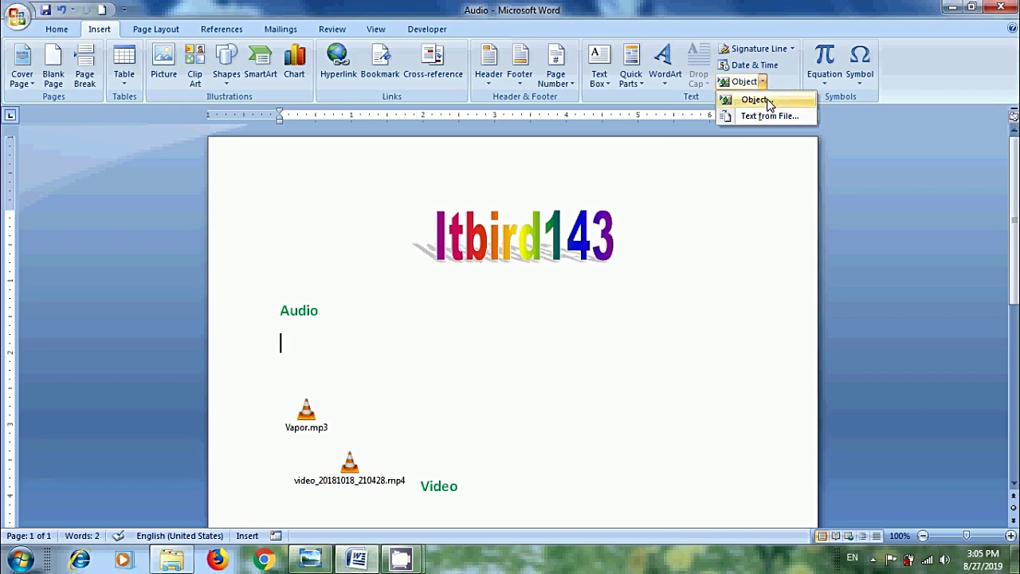
click(757, 100)
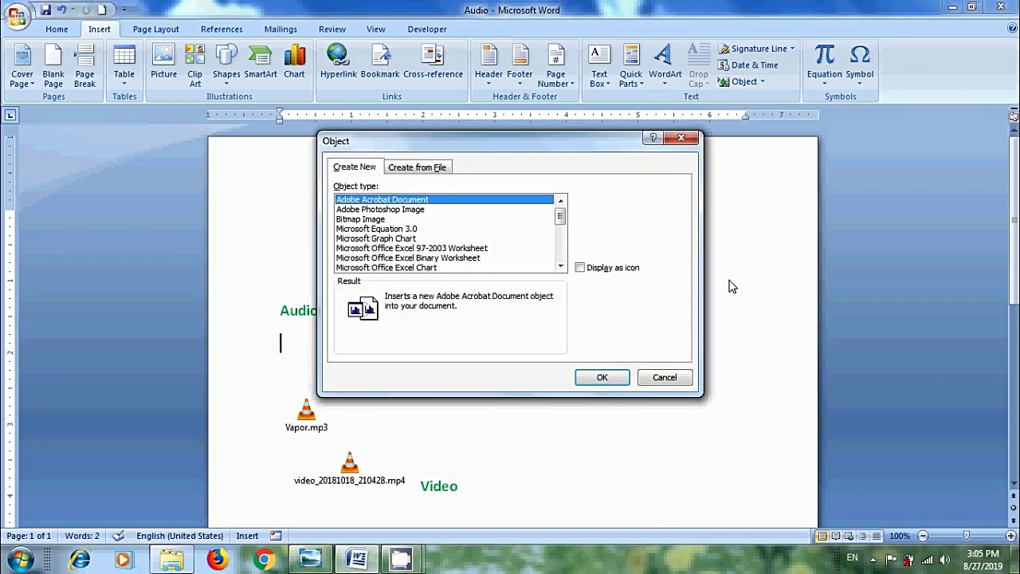
click(439, 169)
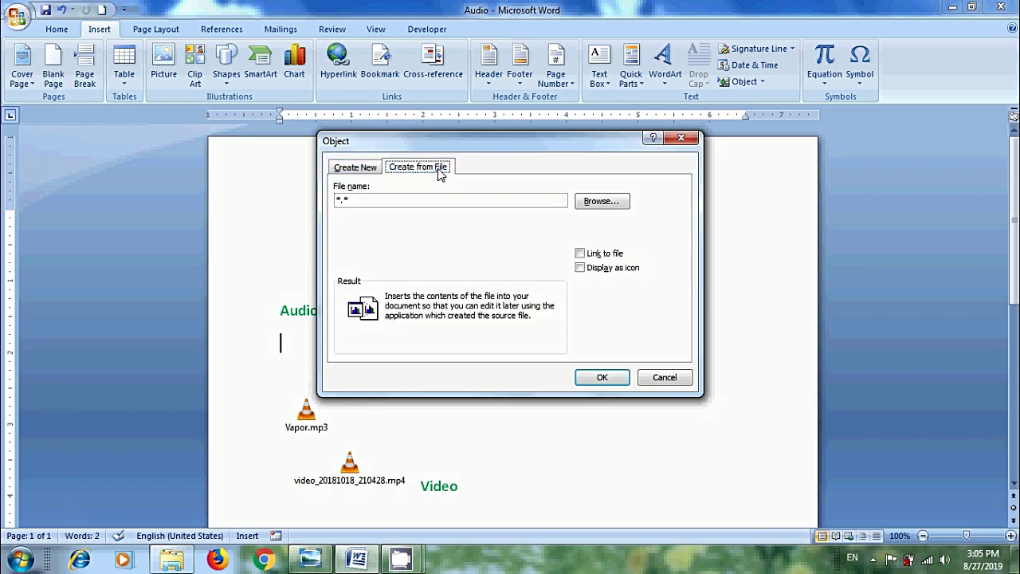
click(612, 202)
scroll(438, 385, down, 3)
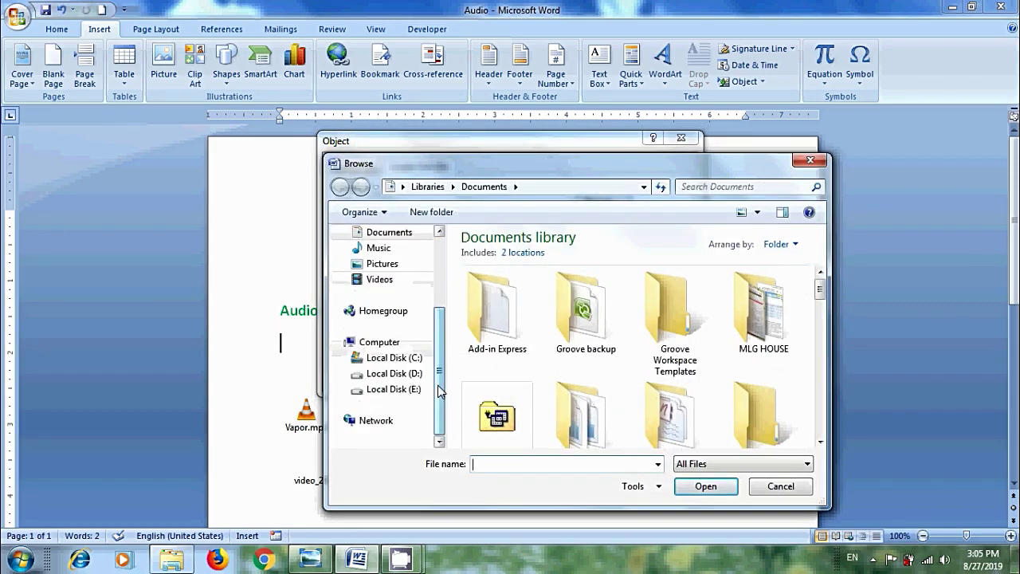
click(398, 390)
double_click(510, 288)
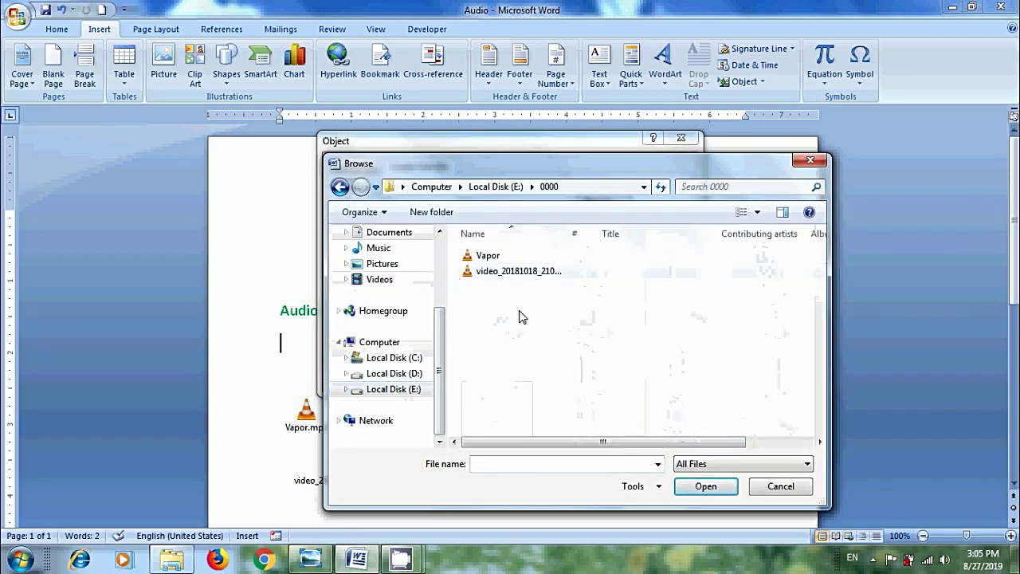
click(503, 256)
click(707, 486)
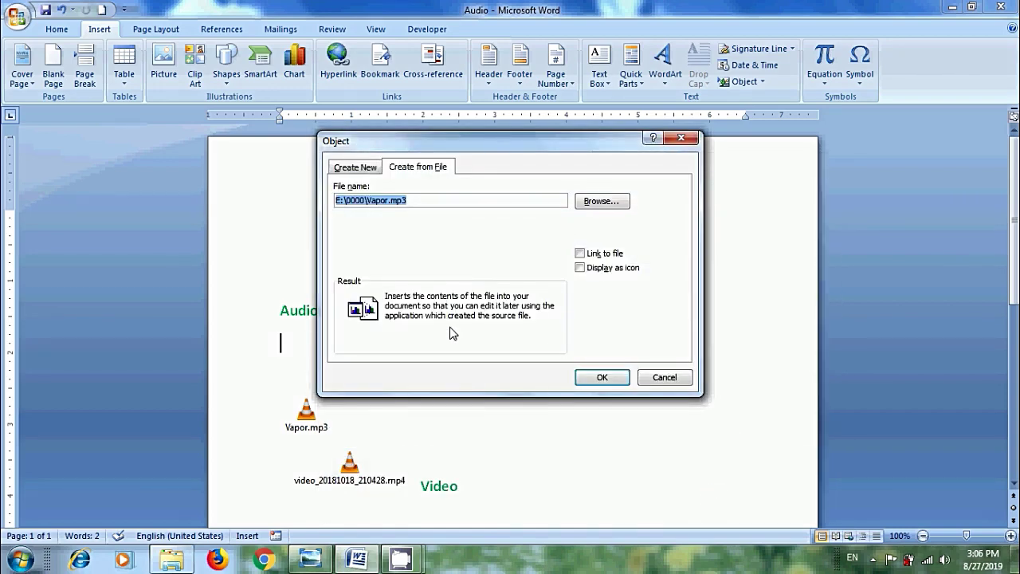
Insert Vapor.mp3 under Audio as a package icon, with Link to file left unchecked
click(580, 268)
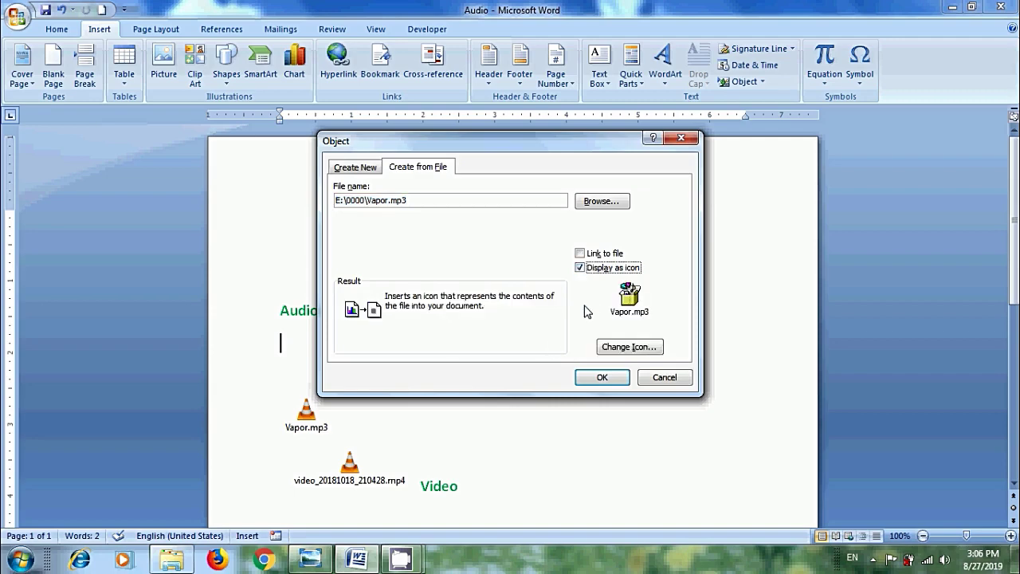
click(652, 347)
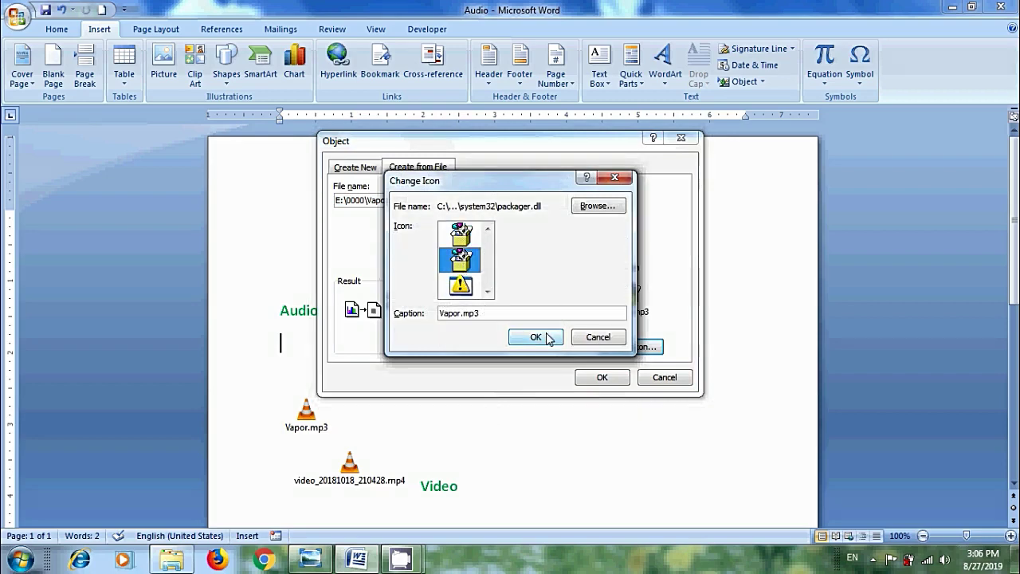
click(534, 336)
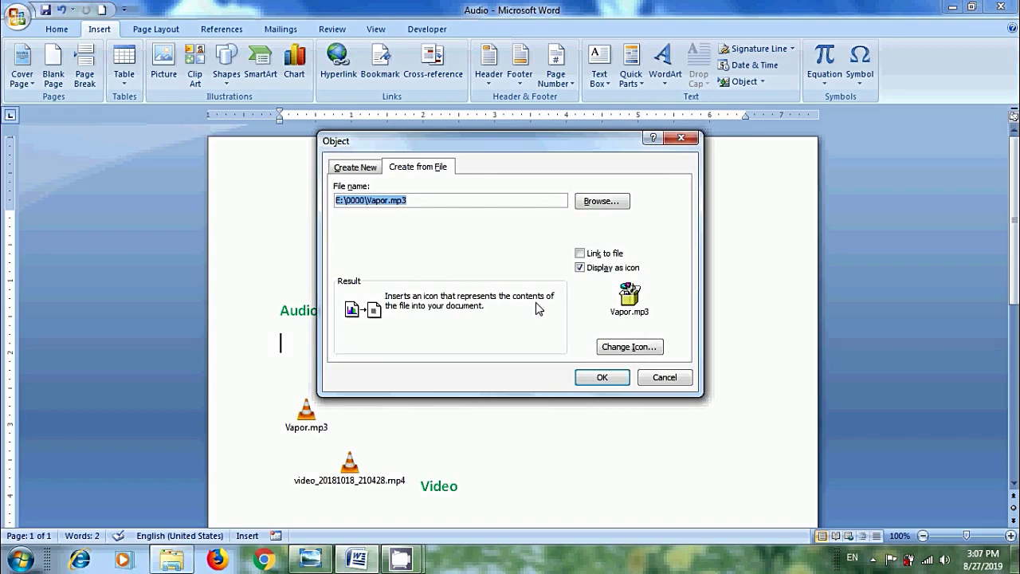
click(580, 253)
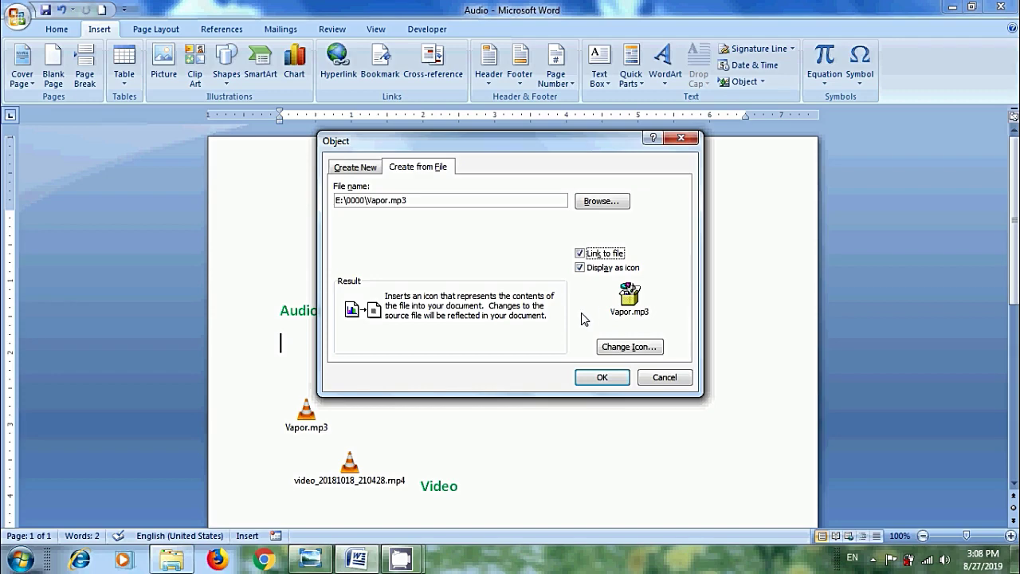
click(580, 252)
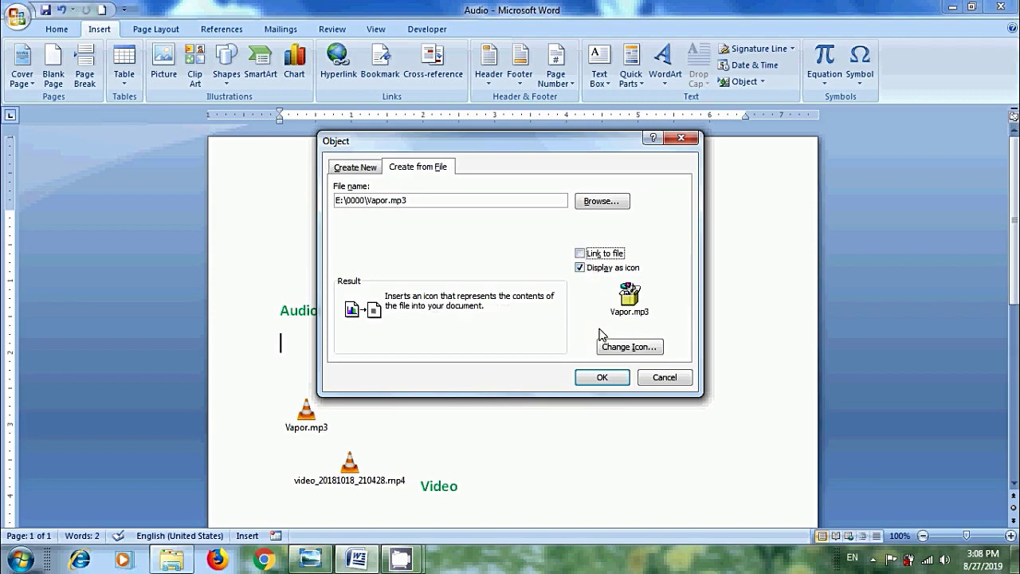
click(607, 378)
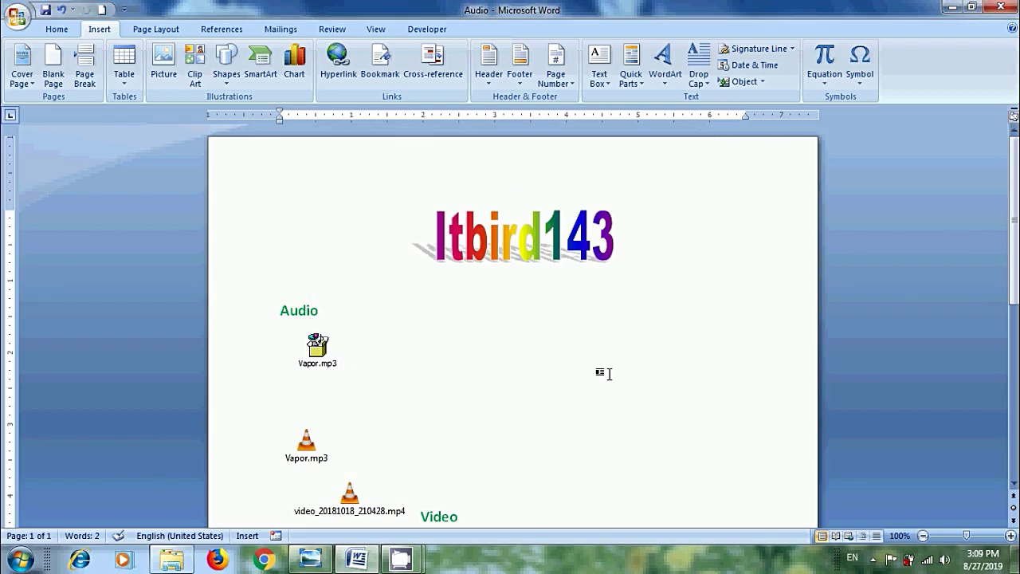
click(319, 343)
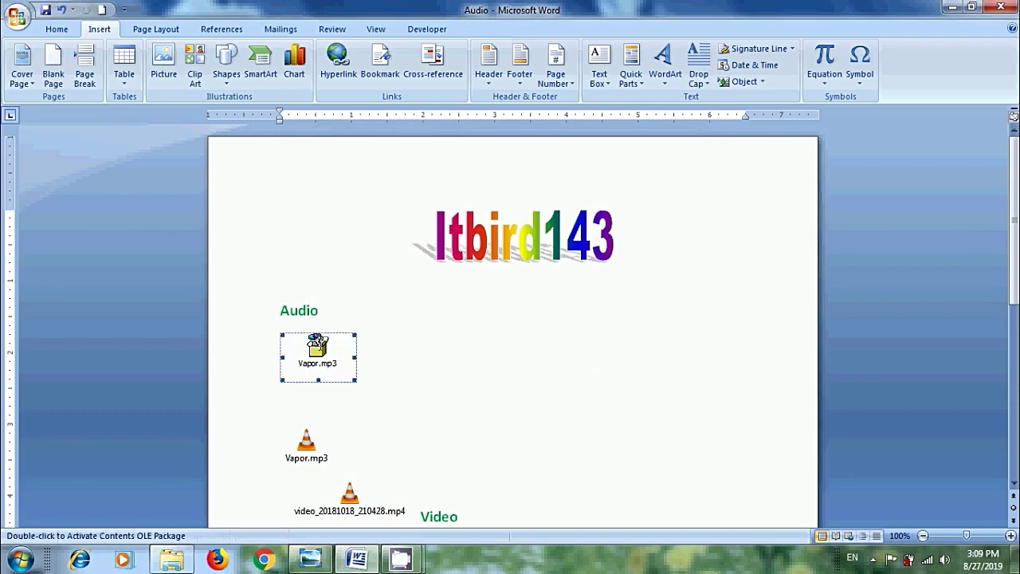
double_click(318, 343)
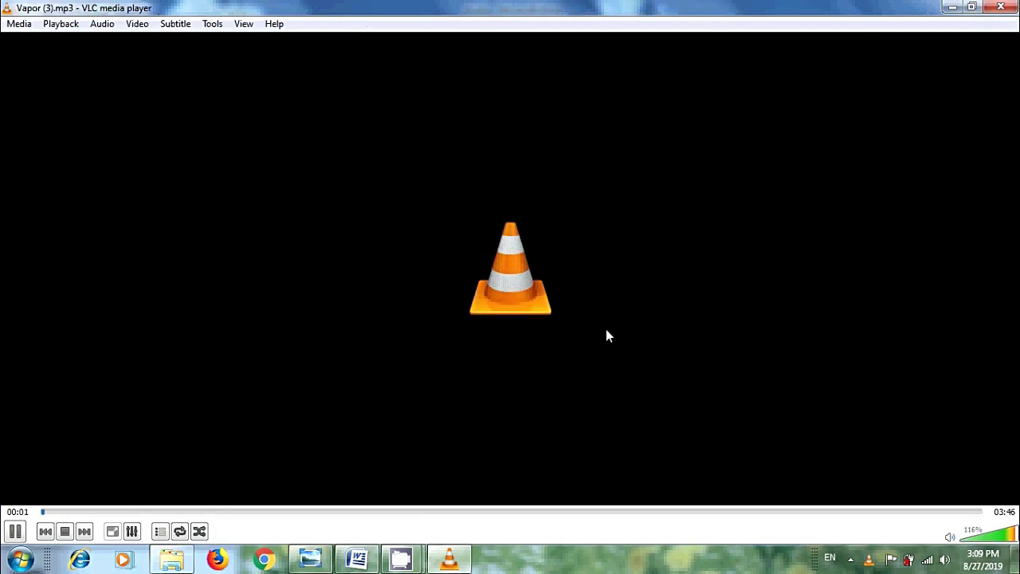
click(1011, 8)
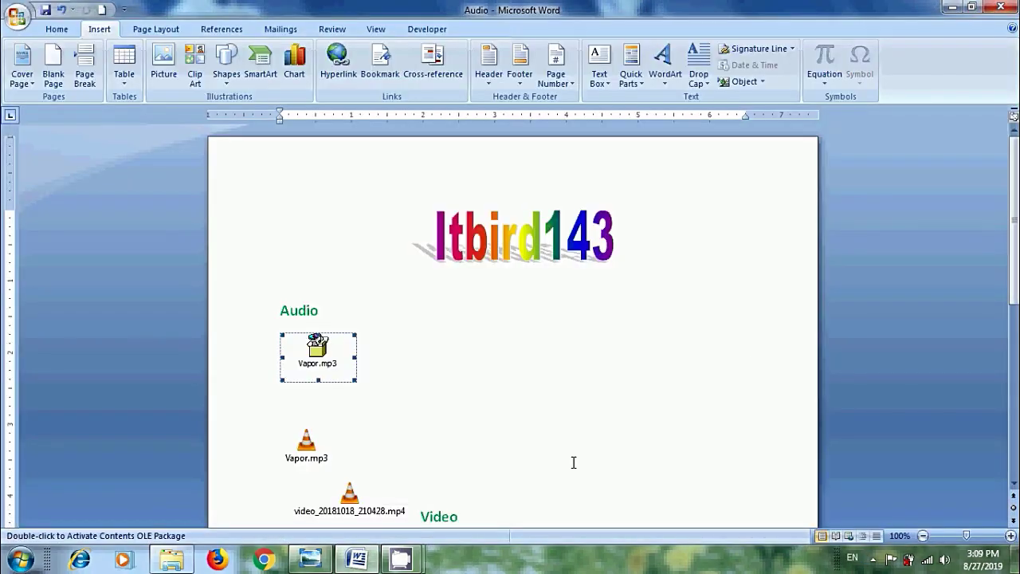
On a new line below Video, choose E:\0000\video_20181018_210428.mp4 as the Create from File object
click(526, 517)
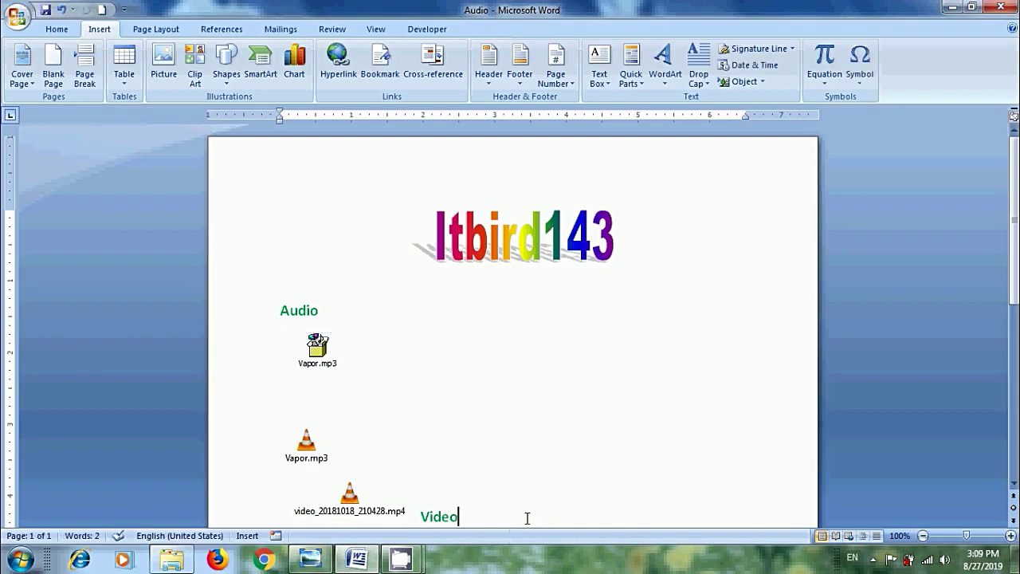
key(Return)
click(761, 82)
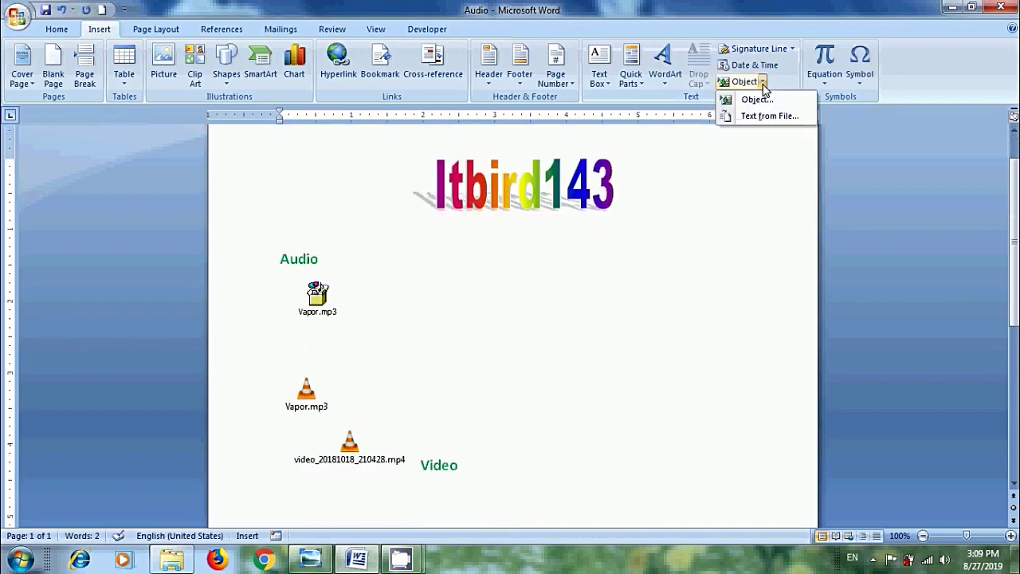
click(766, 99)
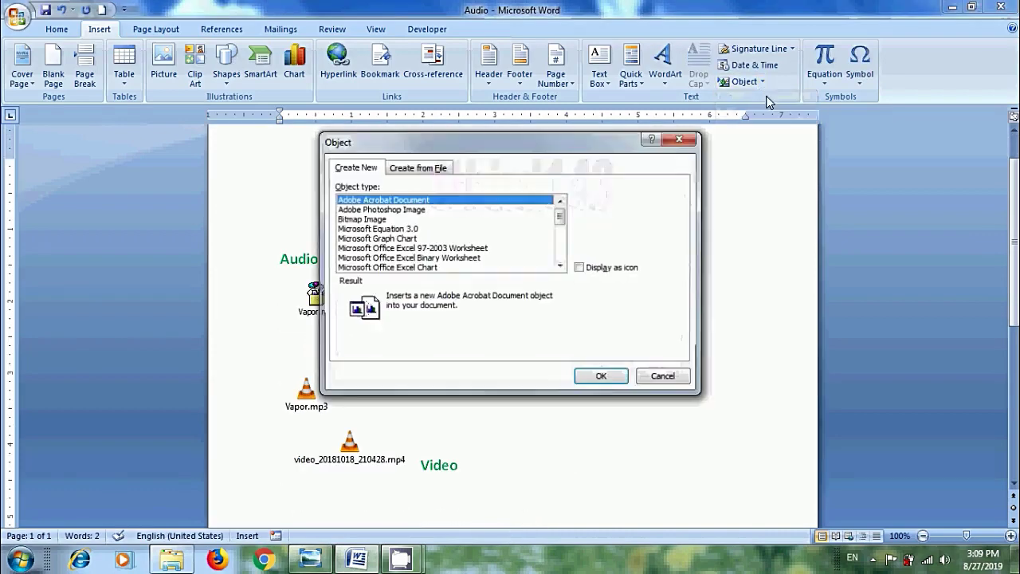
click(436, 168)
click(601, 201)
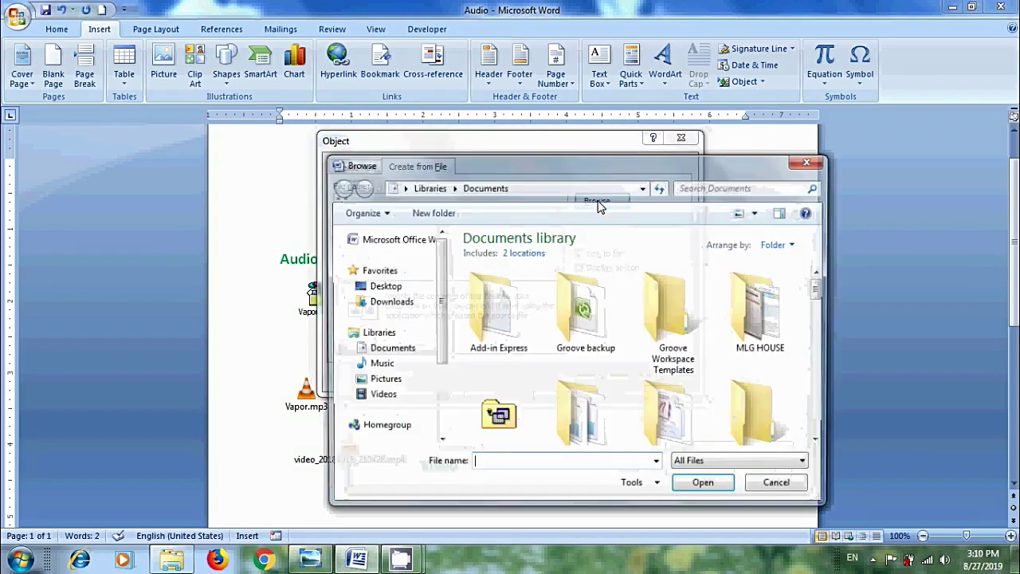
scroll(443, 374, down, 2)
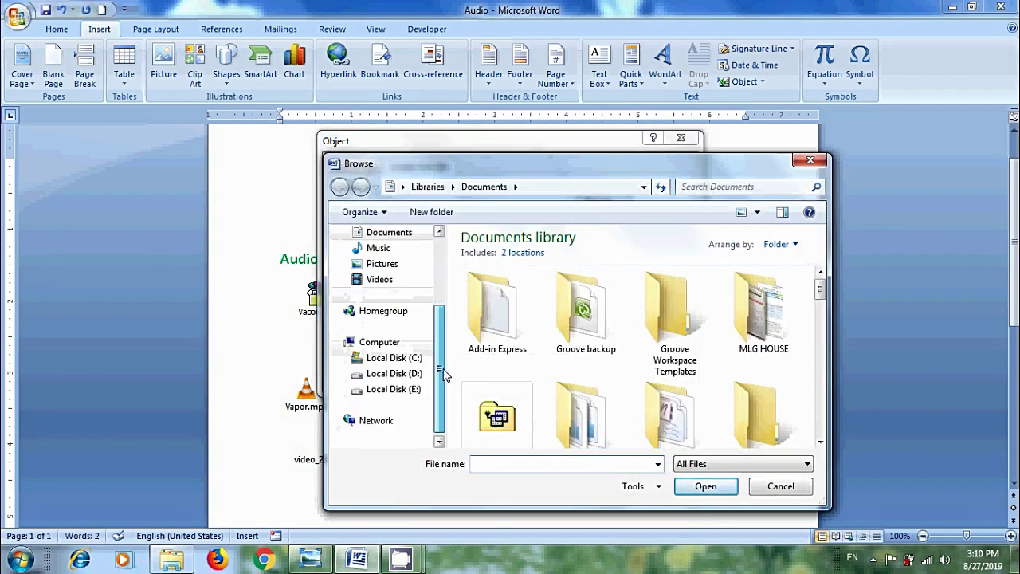
click(391, 389)
double_click(498, 299)
click(520, 272)
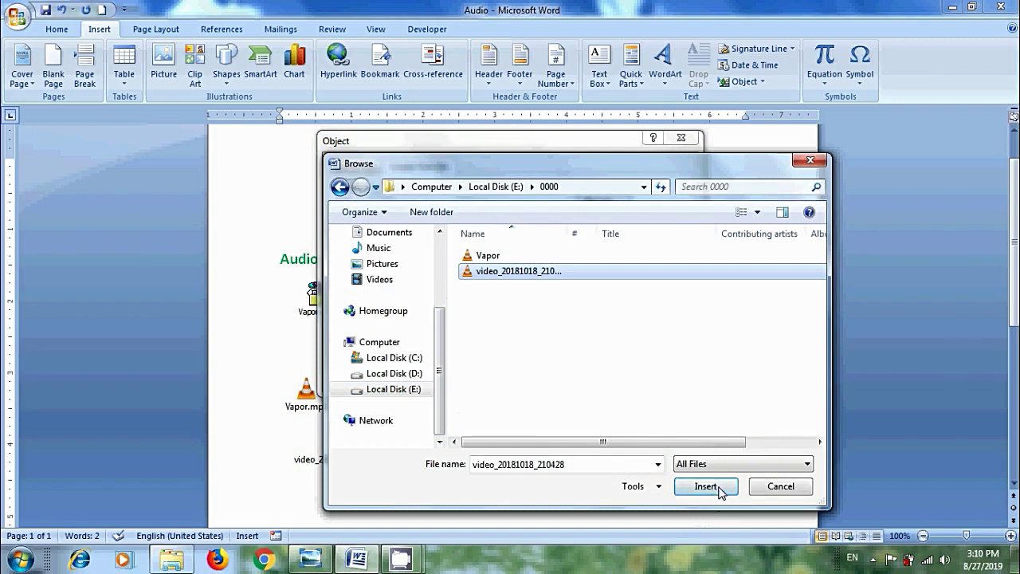
click(706, 486)
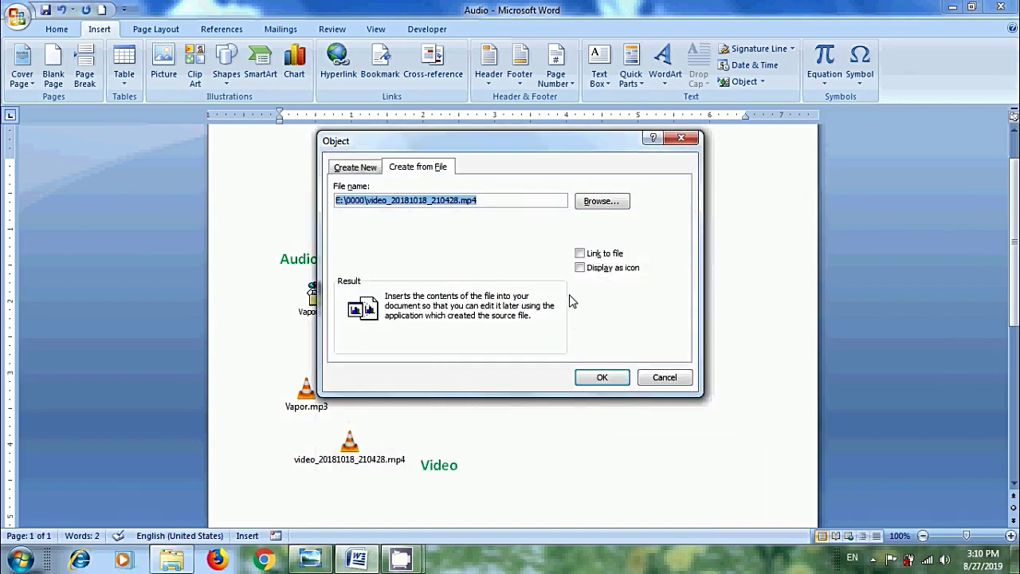
Display the video object as a warning-sign icon and insert it
click(581, 268)
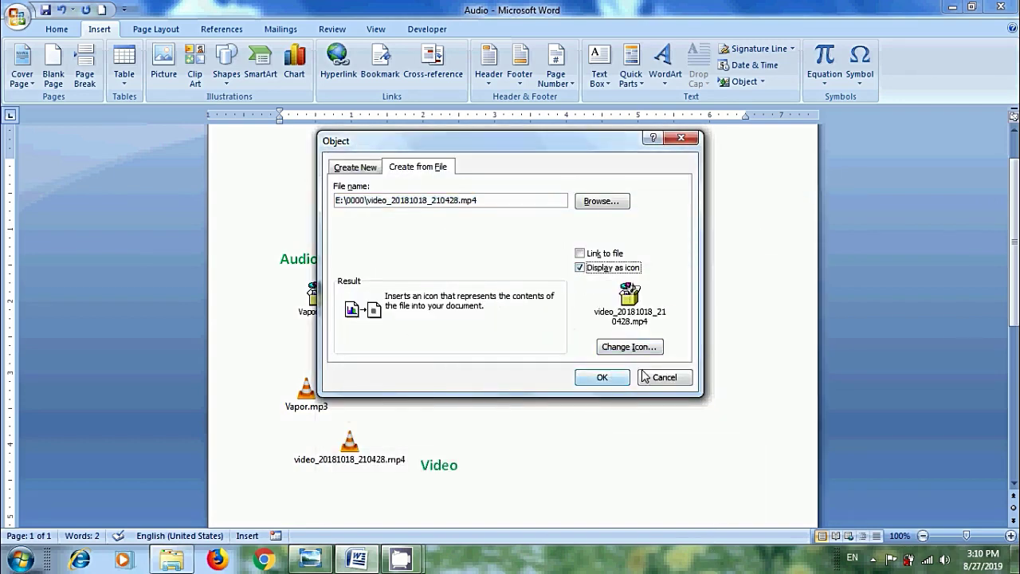
click(629, 347)
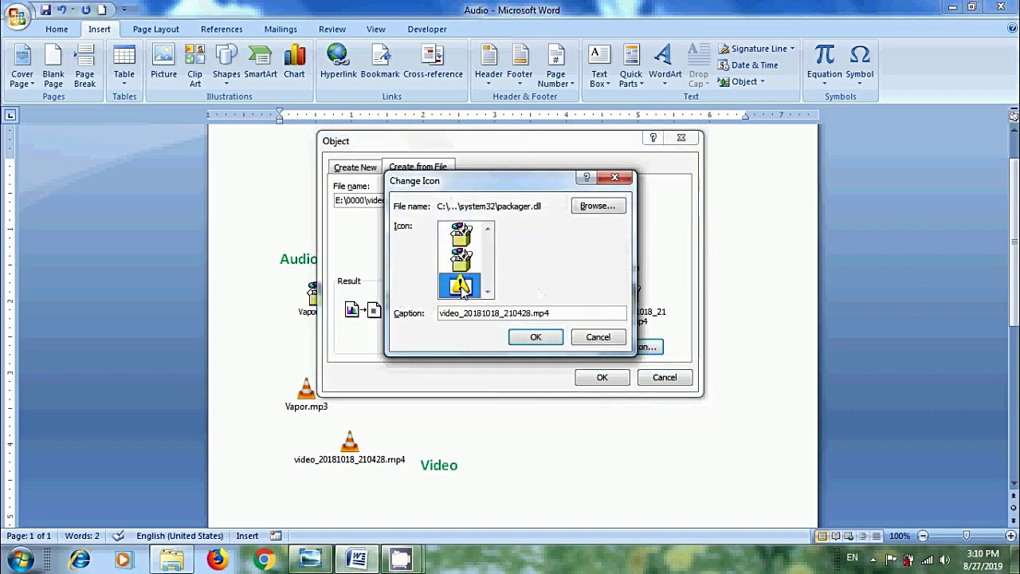
click(533, 337)
click(601, 377)
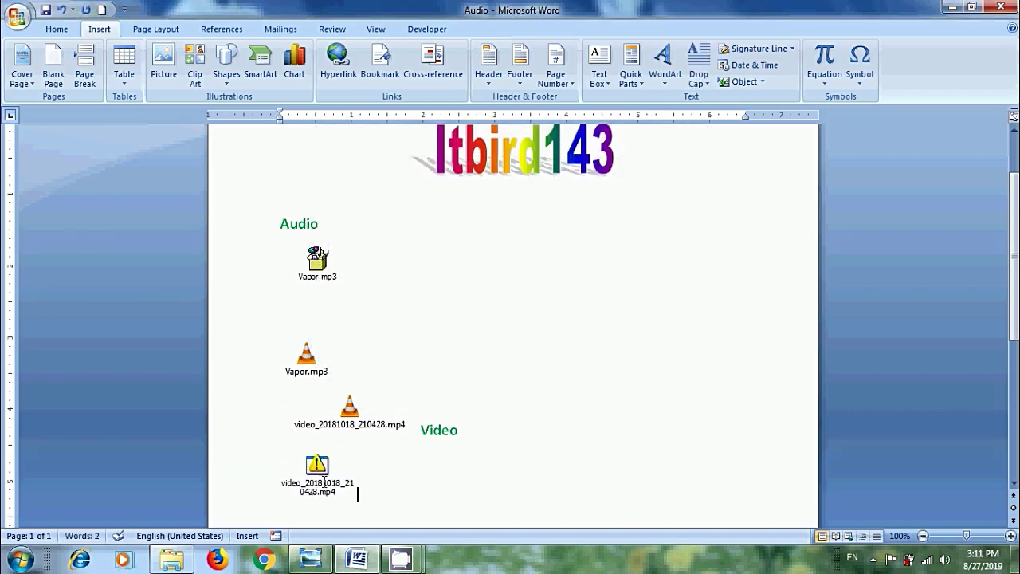
Play the embedded video in VLC, skip ahead to about 00:31, then close VLC
double_click(316, 466)
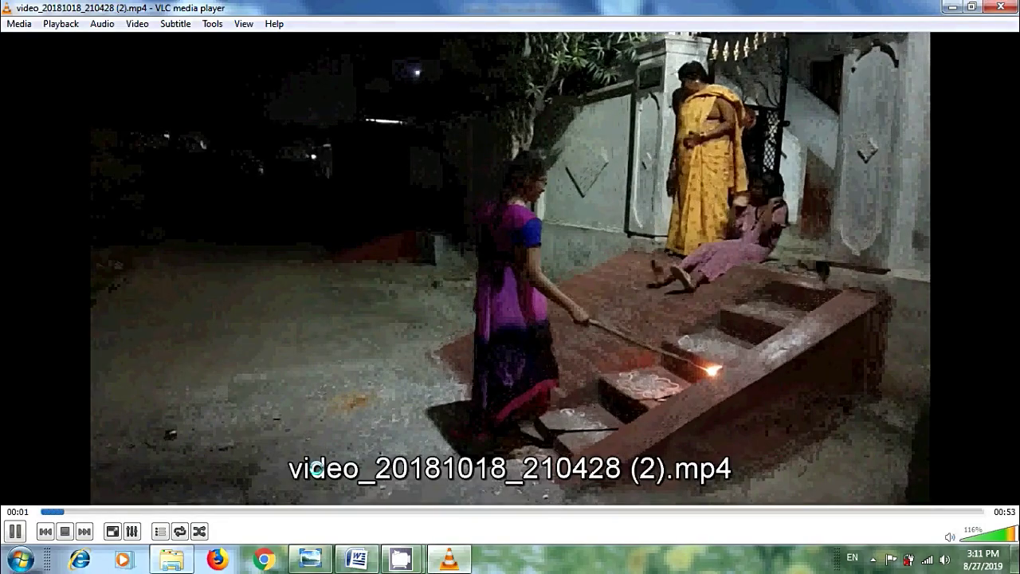
click(384, 513)
click(614, 514)
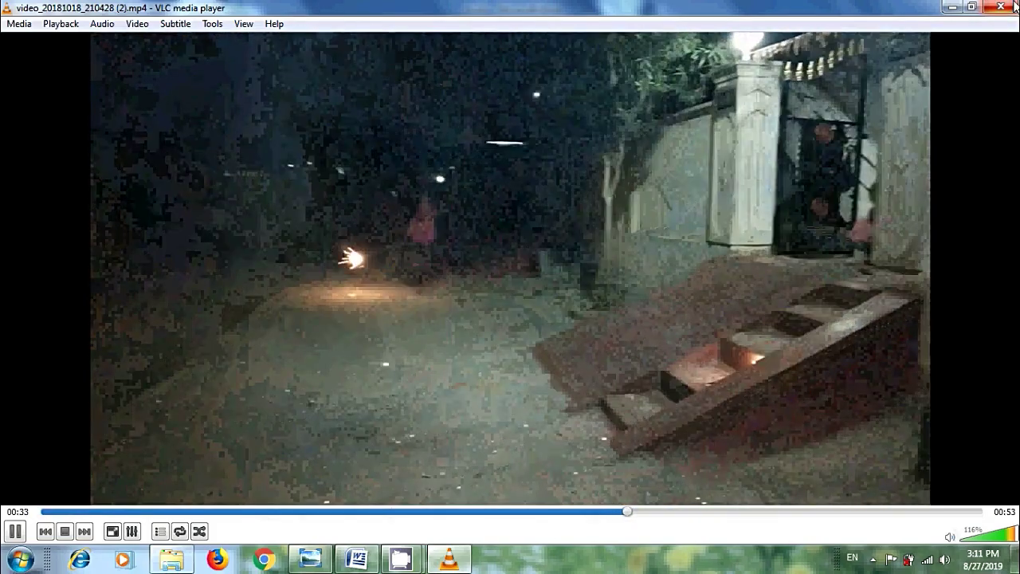
click(1015, 6)
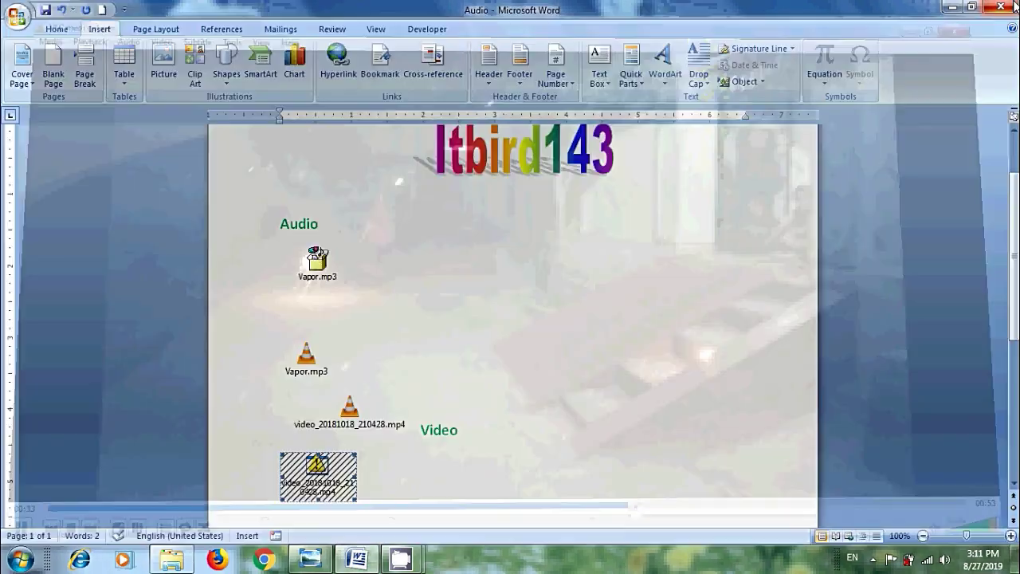
click(312, 558)
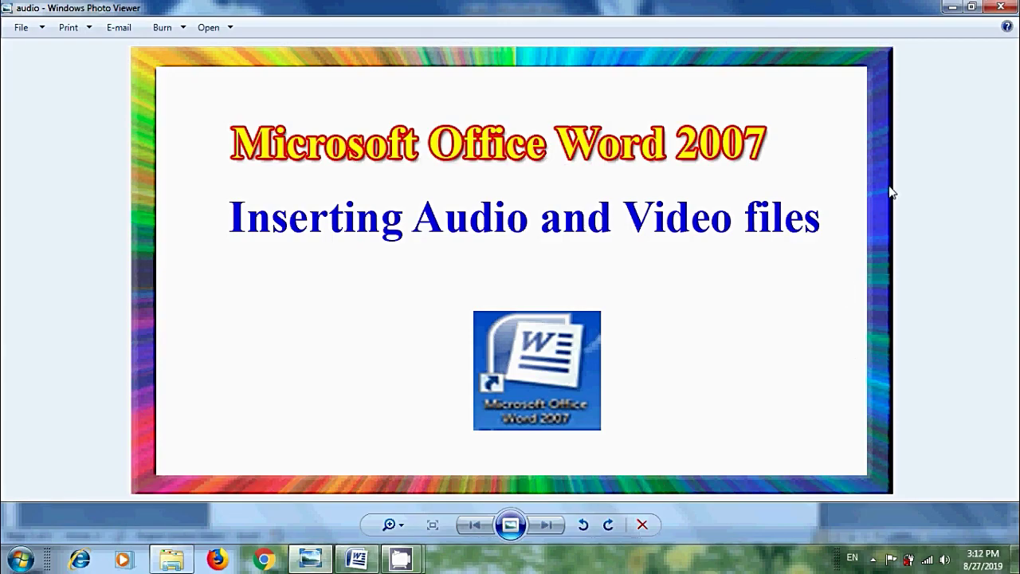
Close Photo Viewer and minimize the 0000 folder window, leaving the bare desktop
click(952, 7)
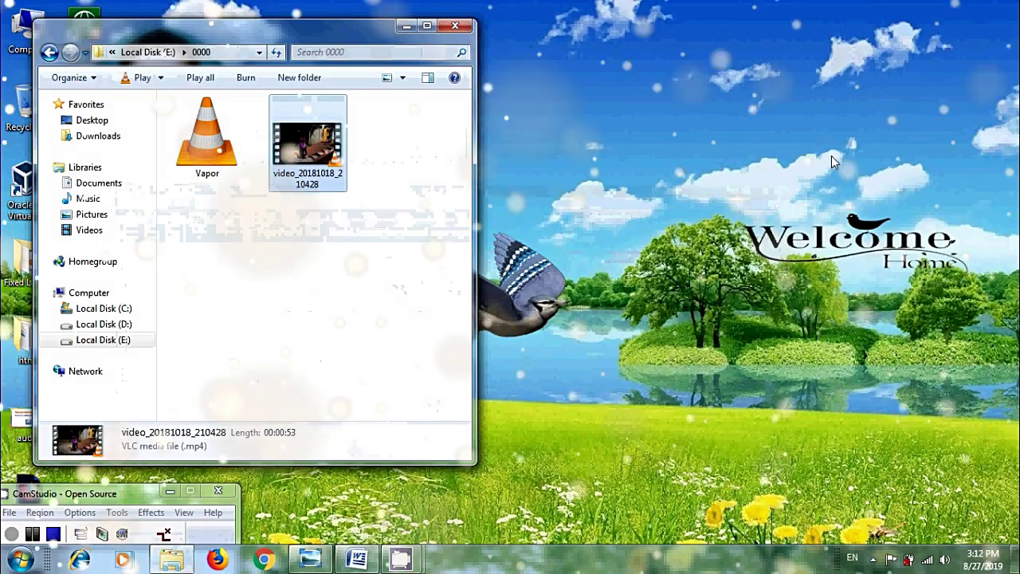
click(406, 28)
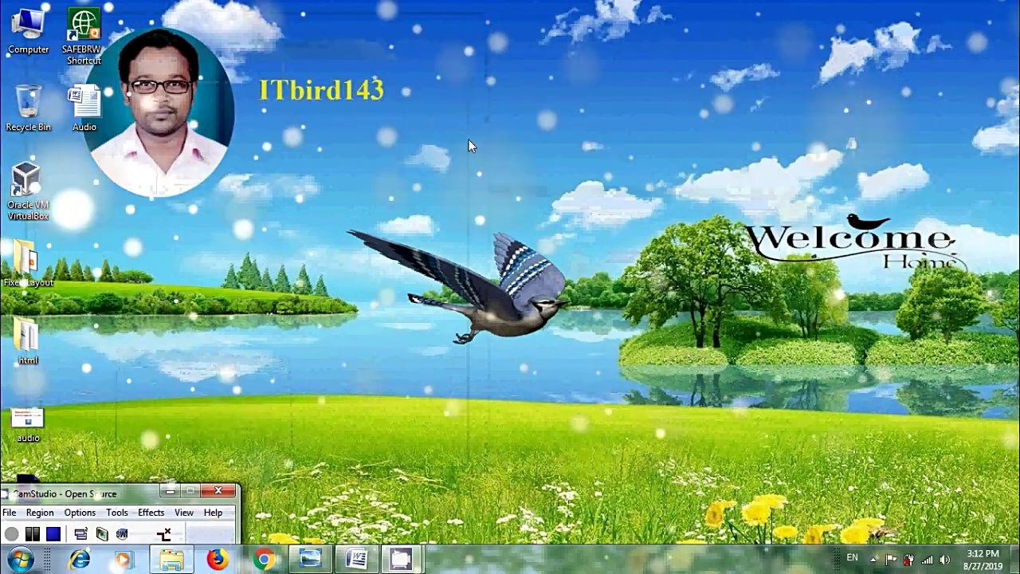